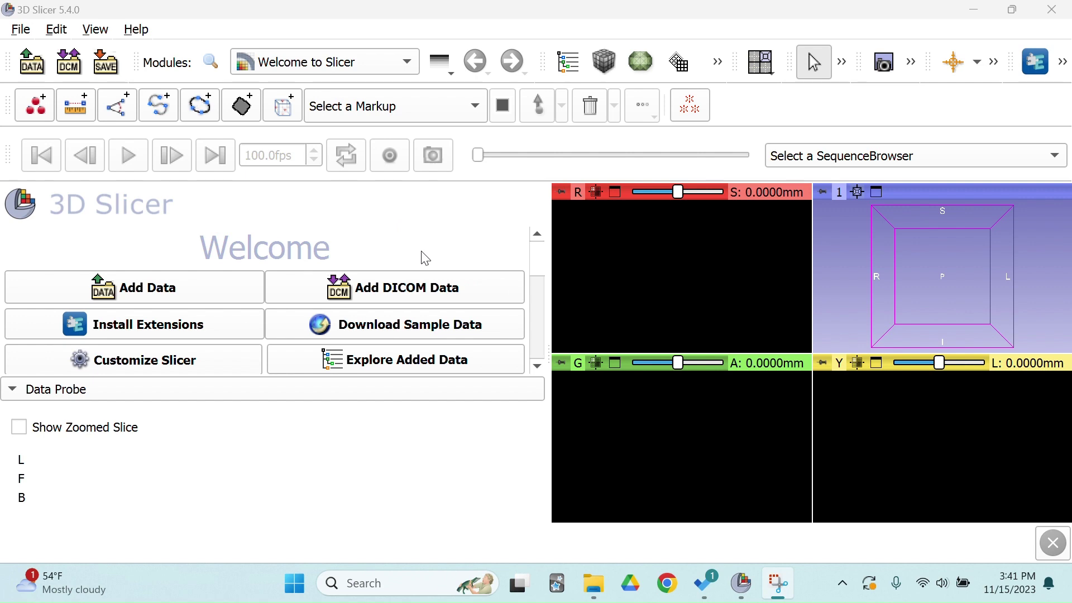
Step: In the DICOM module, delete the existing patient and confirm, leaving the database empty
left_click(439, 301)
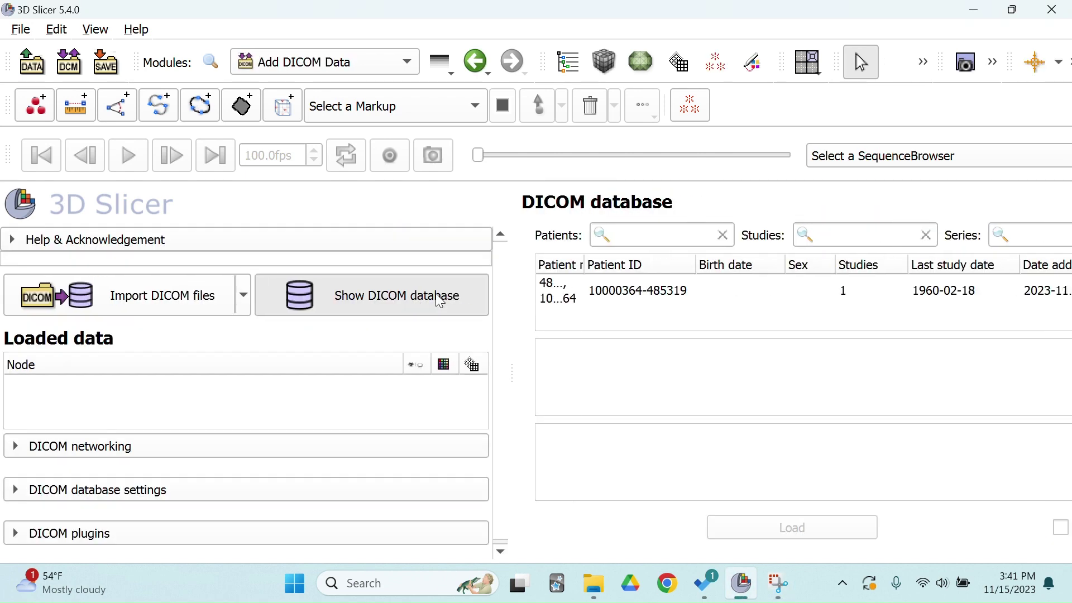
left_click(631, 295)
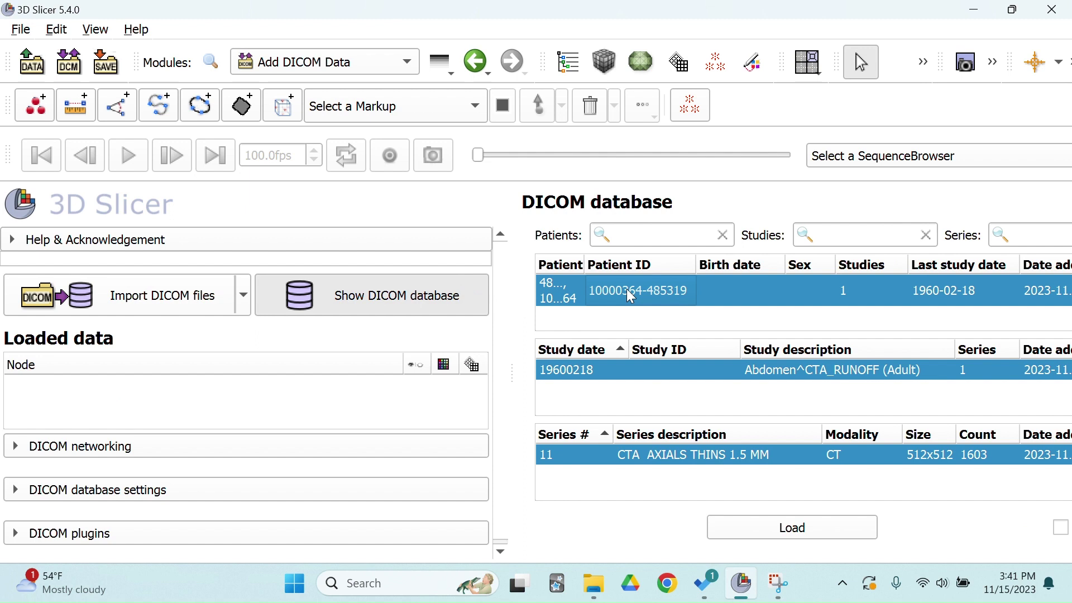
right_click(631, 295)
left_click(661, 301)
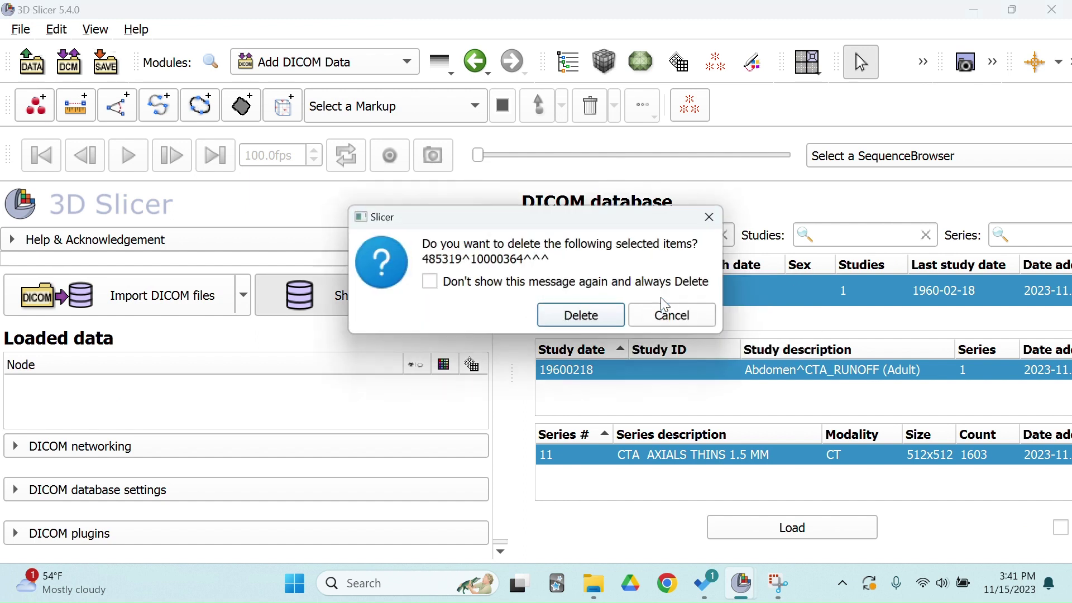
left_click(583, 316)
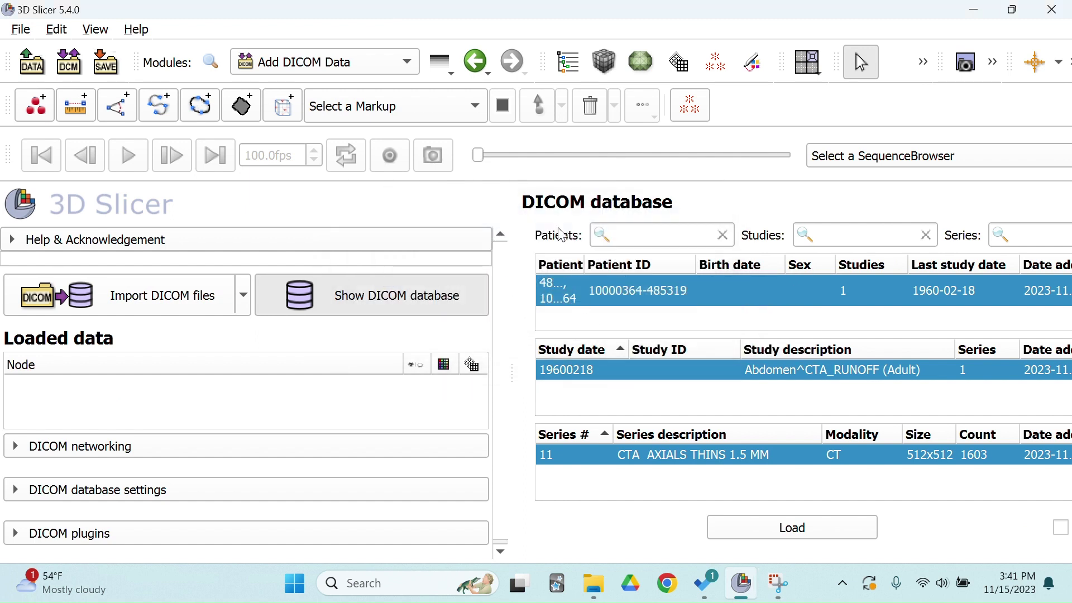
Step: Start a DICOM import and choose D:\MIDRC\WIP 5369\Compressed DICOM as the source folder
left_click(129, 296)
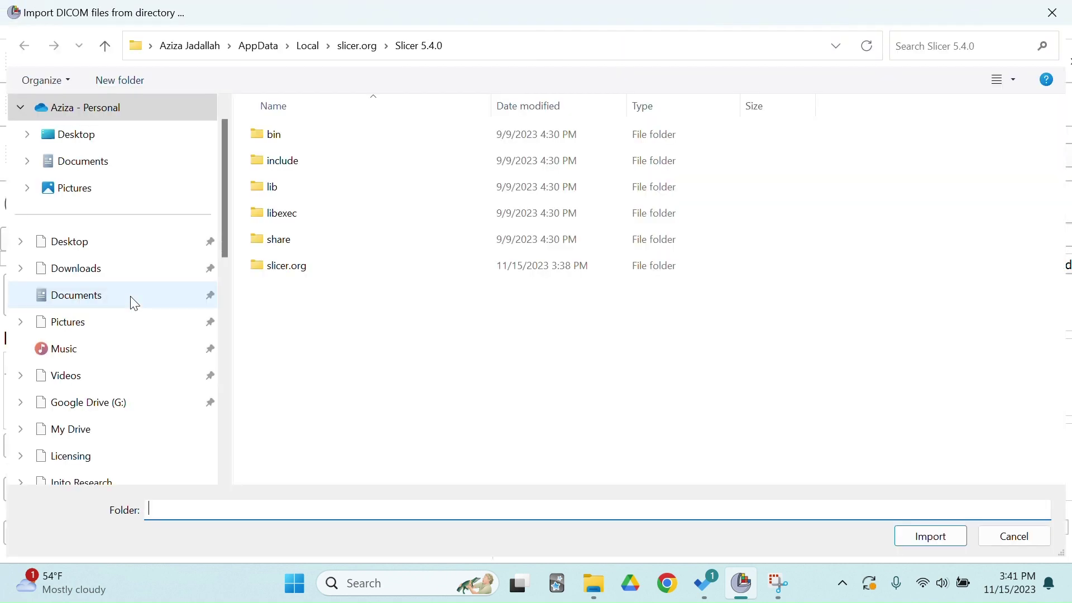
scroll(124, 315, "down", 4)
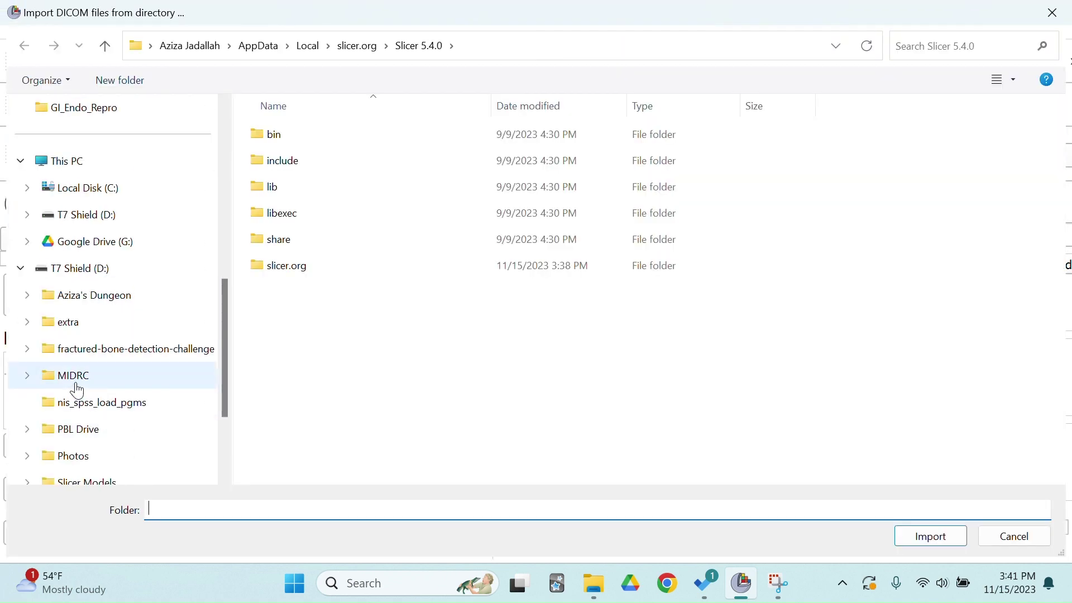
scroll(106, 324, "down", 2)
left_click(78, 246)
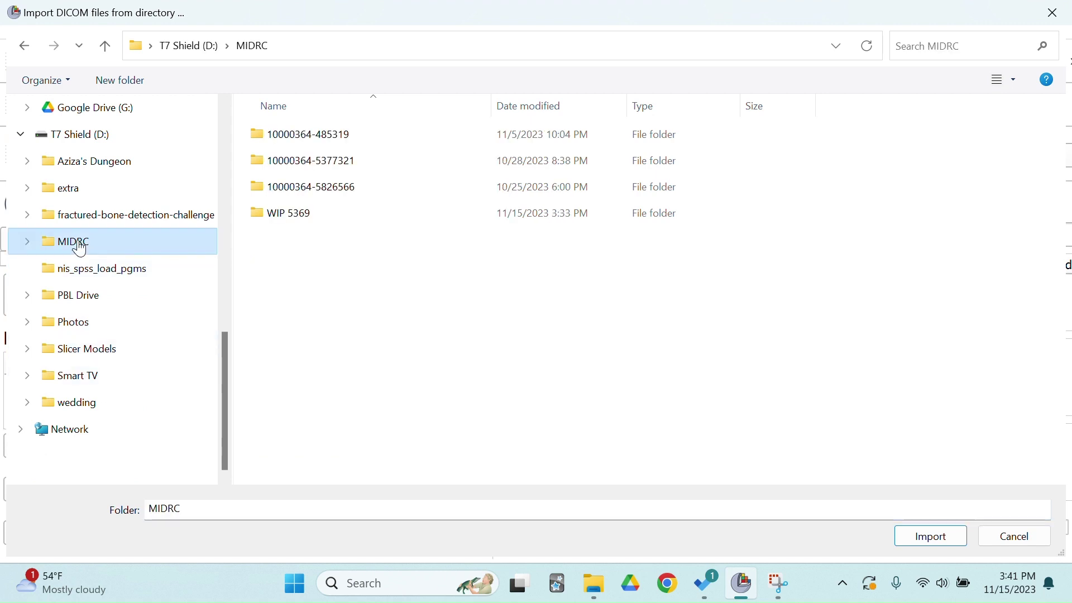
double_click(296, 212)
double_click(325, 134)
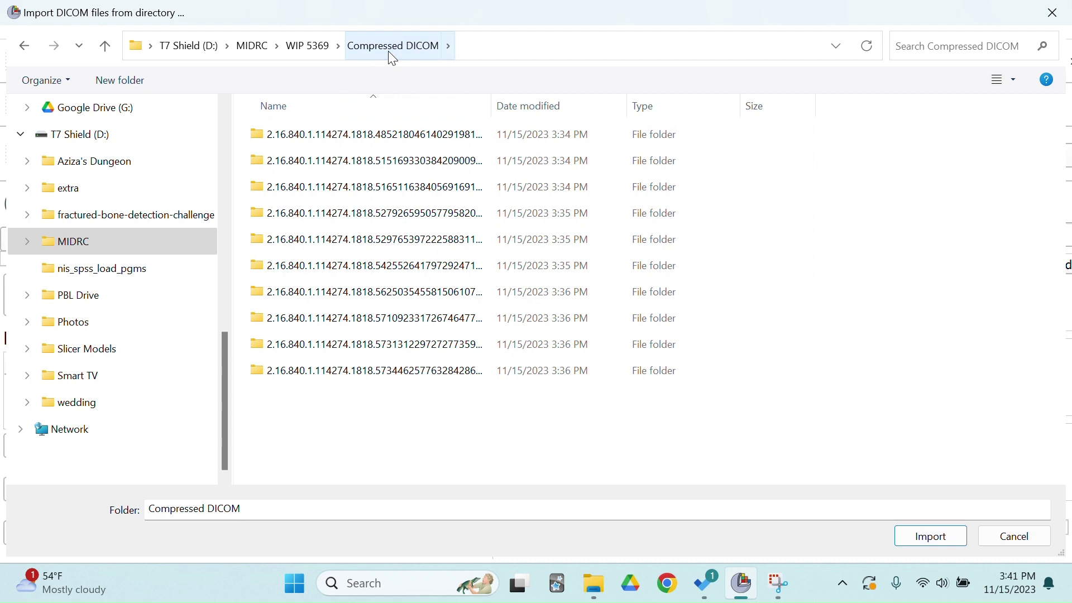
left_click(304, 45)
left_click(303, 141)
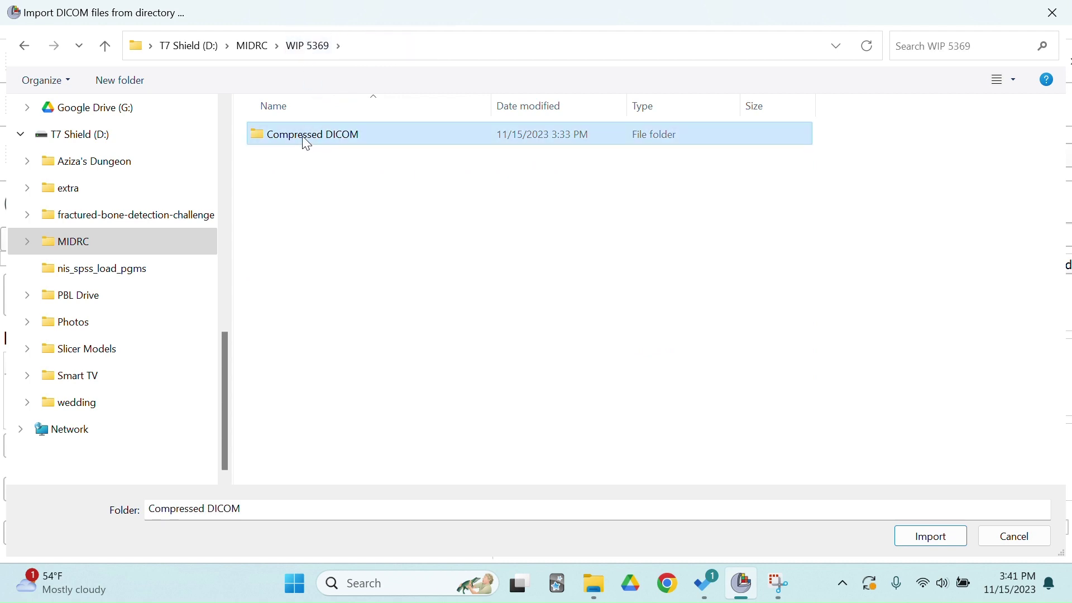
Step: Import the folder, adding 1 patient, 1 study, 10 series and 2075 instances
left_click(919, 541)
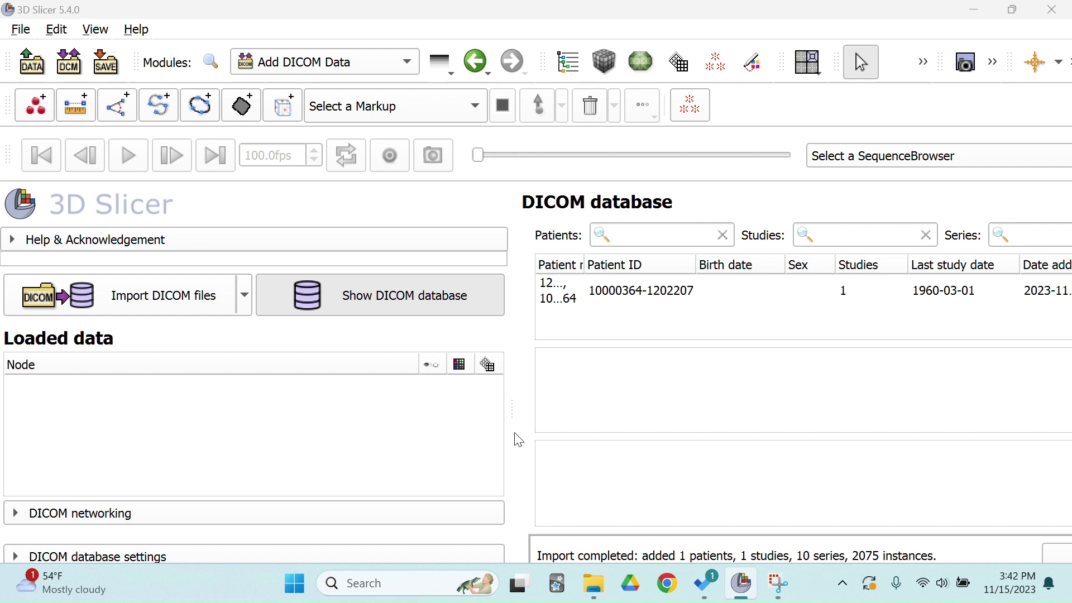
Step: Select the new patient, enlarge the Series table, and scroll it to find the ARTERIAL series
left_click(648, 288)
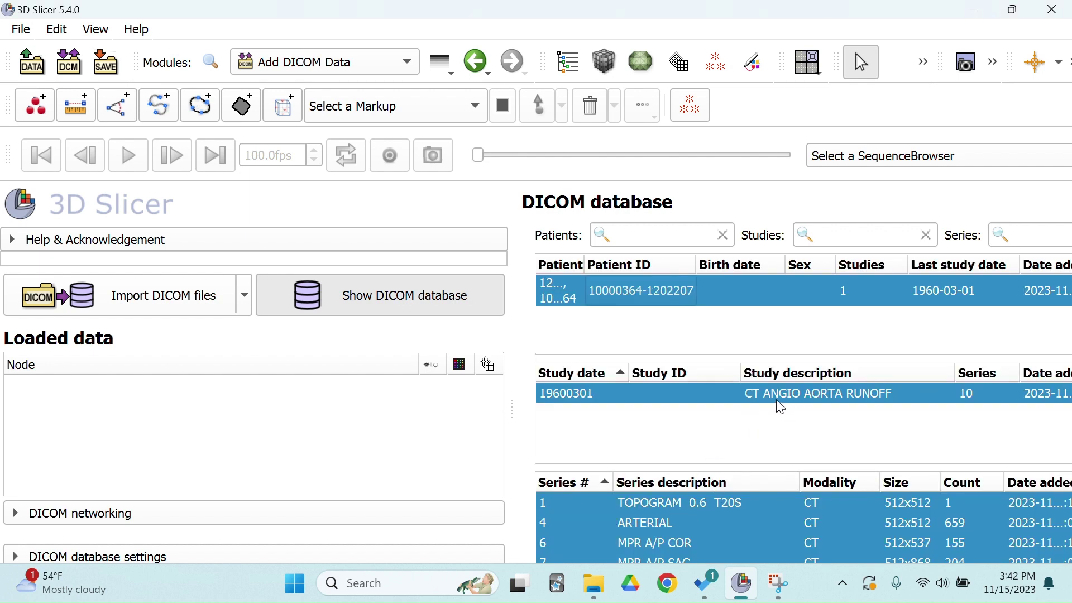
mouse_move(741, 583)
left_click_drag(756, 468, 762, 422)
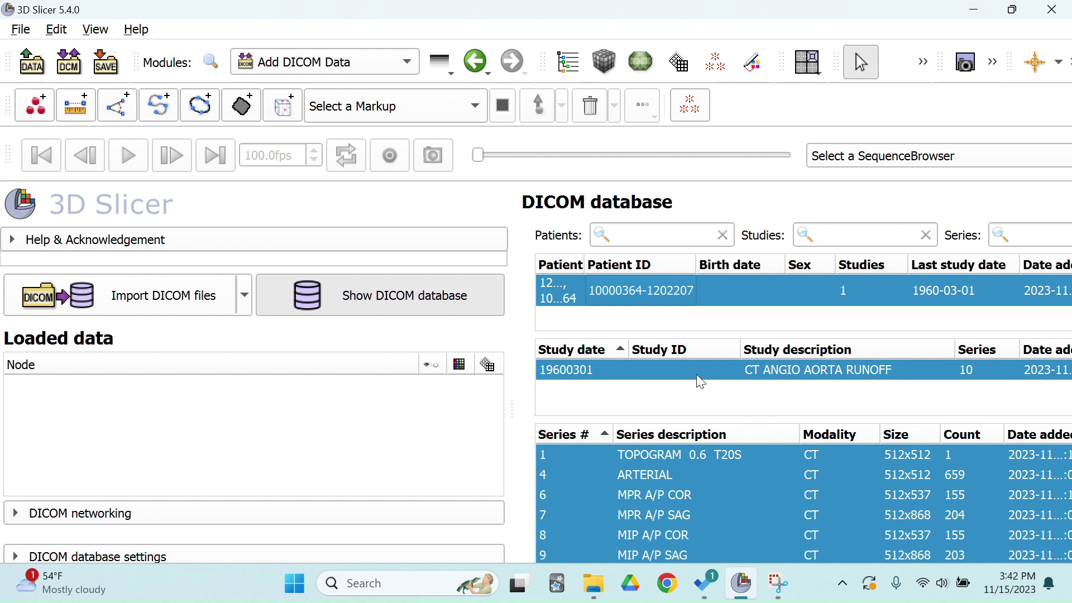
scroll(689, 475, "down", 2)
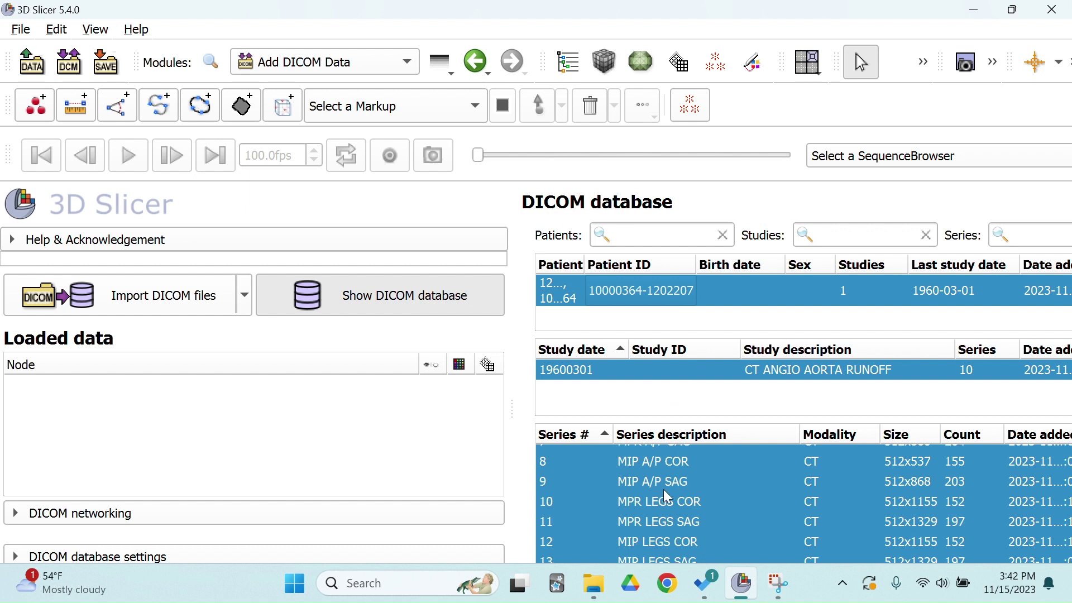
scroll(675, 531, "up", 2)
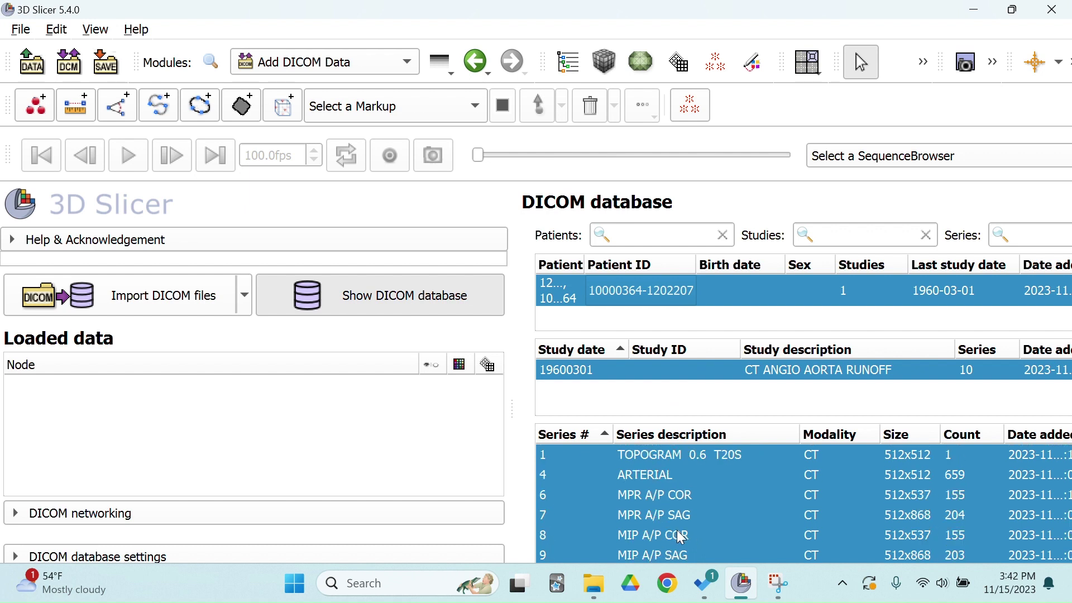
left_click(668, 457)
scroll(670, 467, "down", 2)
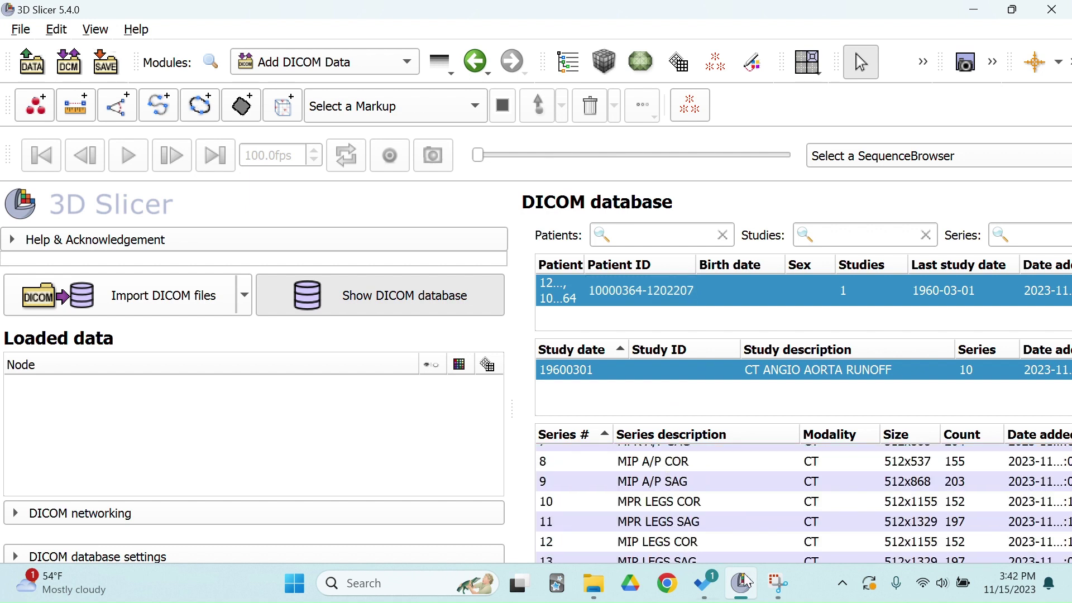
scroll(686, 551, "up", 2)
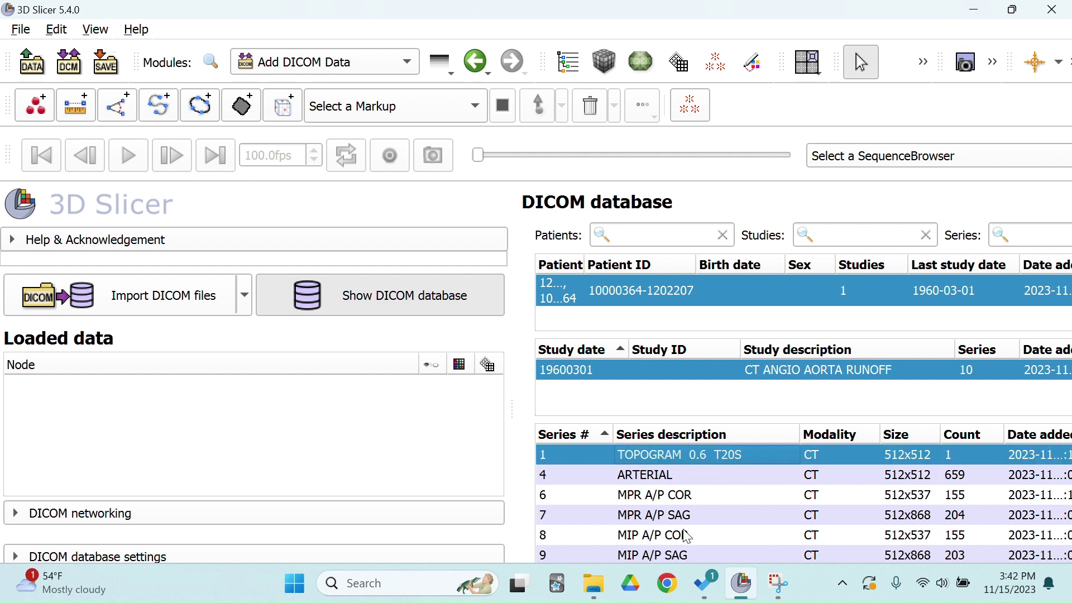
scroll(670, 476, "down", 1)
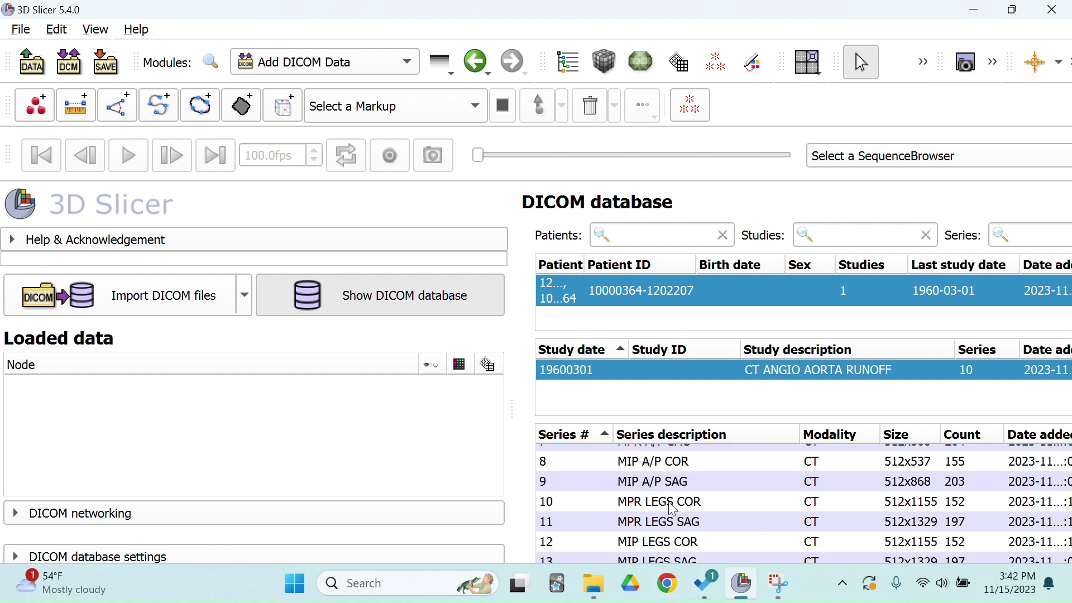
scroll(672, 484, "up", 1)
Step: Load series 4: ARTERIAL (659 images, 512x512) into the axial, coronal and sagittal views
double_click(664, 479)
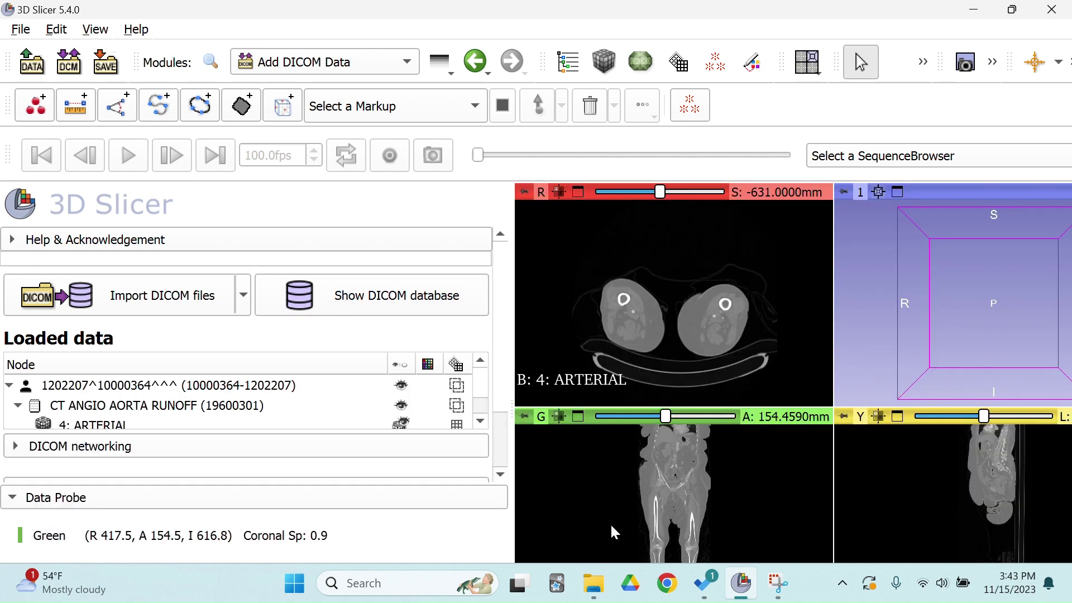
Step: Scroll through the Green, Red and Yellow views until the axial slice crosses both thighs
scroll(604, 451, "down", 12)
scroll(620, 482, "down", 20)
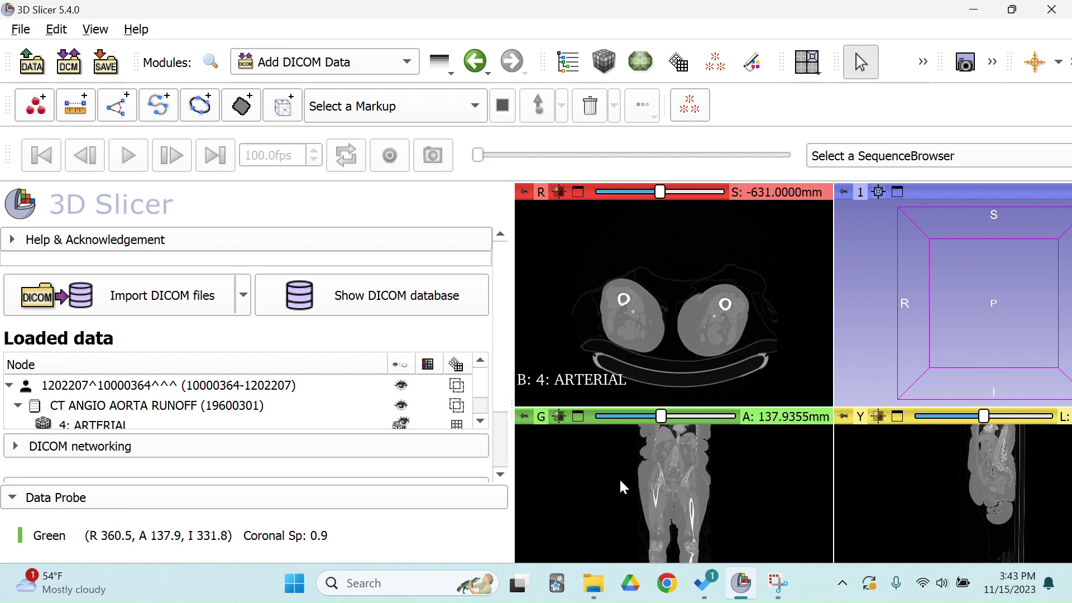
scroll(624, 475, "up", 17)
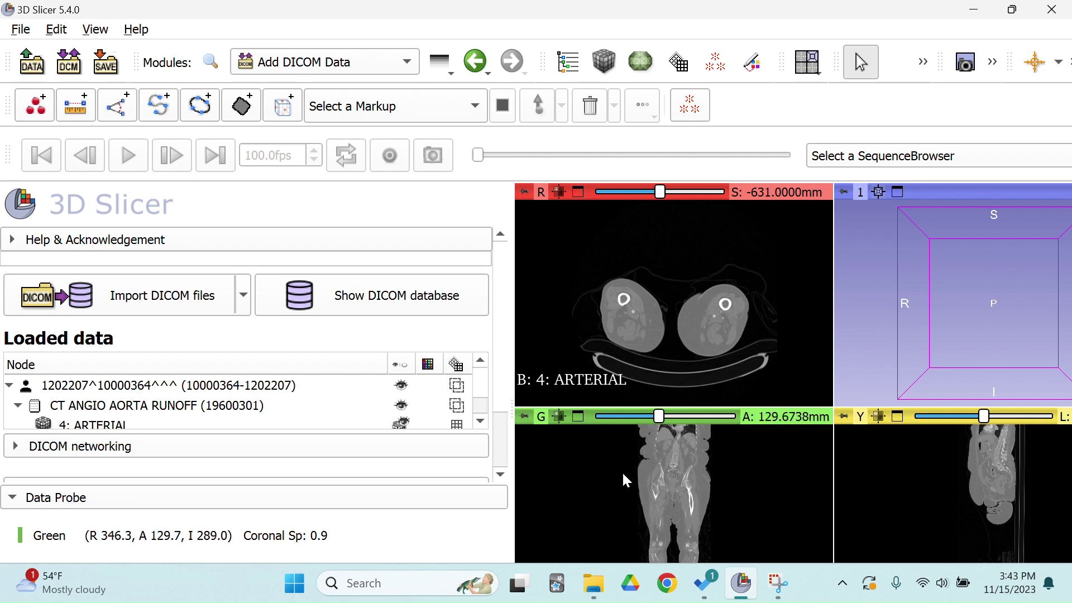
scroll(624, 475, "down", 3)
scroll(621, 471, "up", 2)
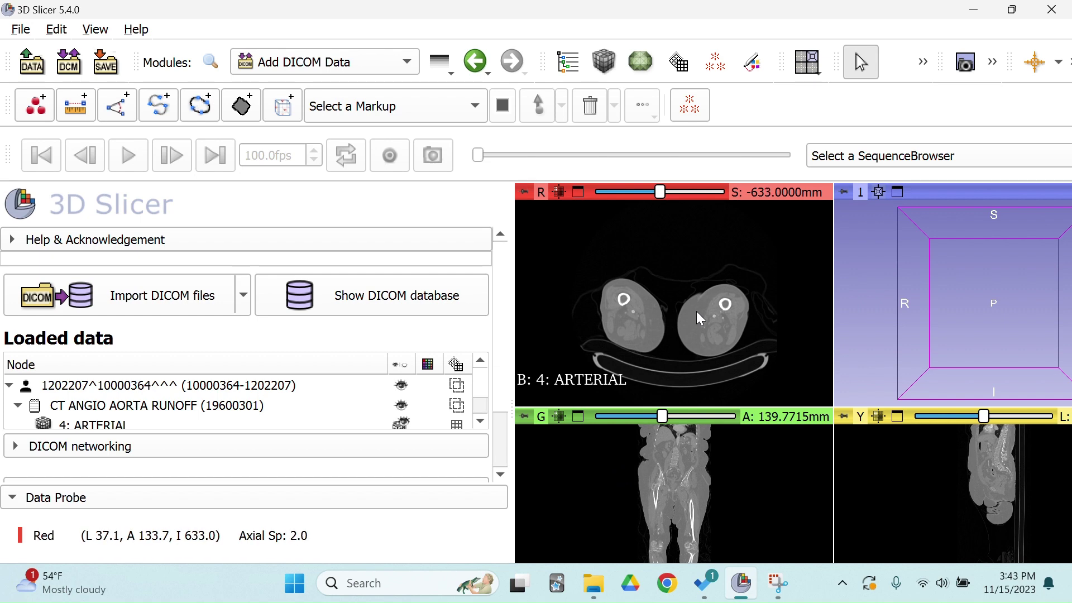
scroll(696, 311, "down", 8)
scroll(693, 317, "up", 5)
scroll(693, 317, "up", 15)
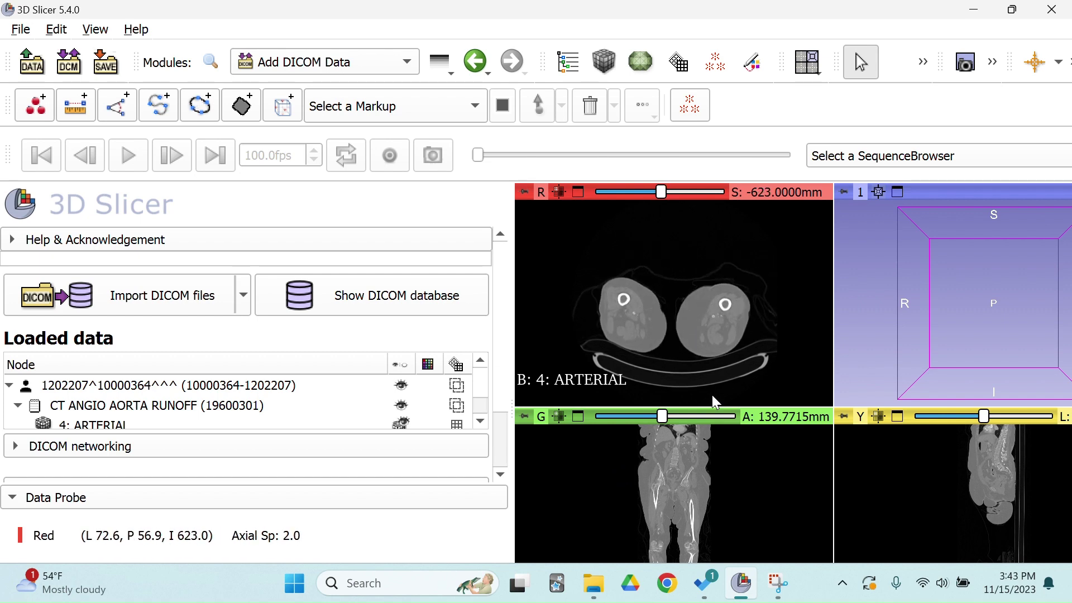
scroll(987, 485, "down", 6)
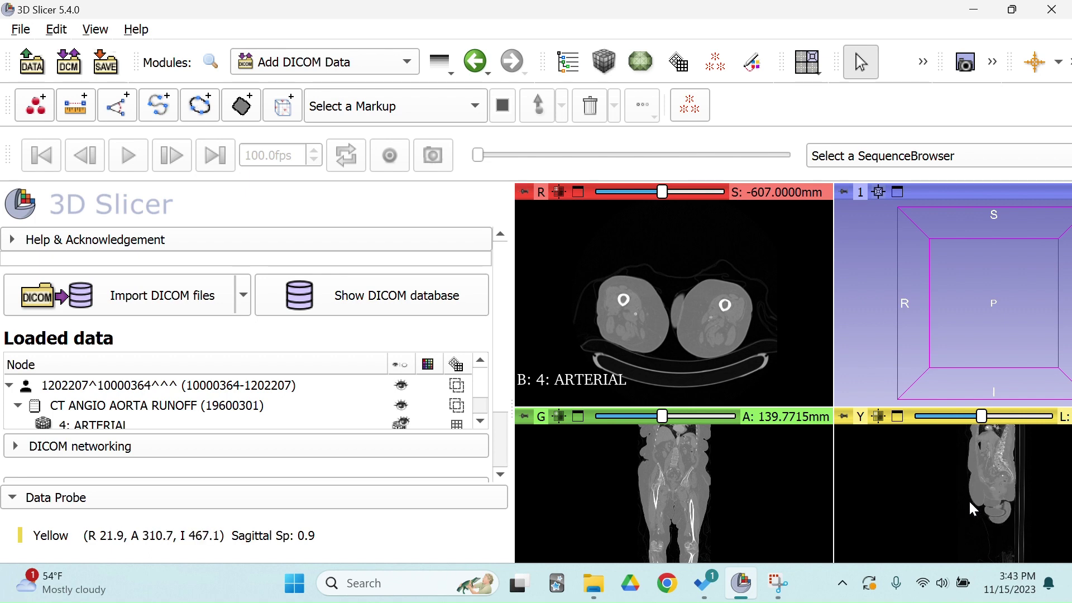
scroll(968, 499, "up", 5)
scroll(711, 492, "down", 9)
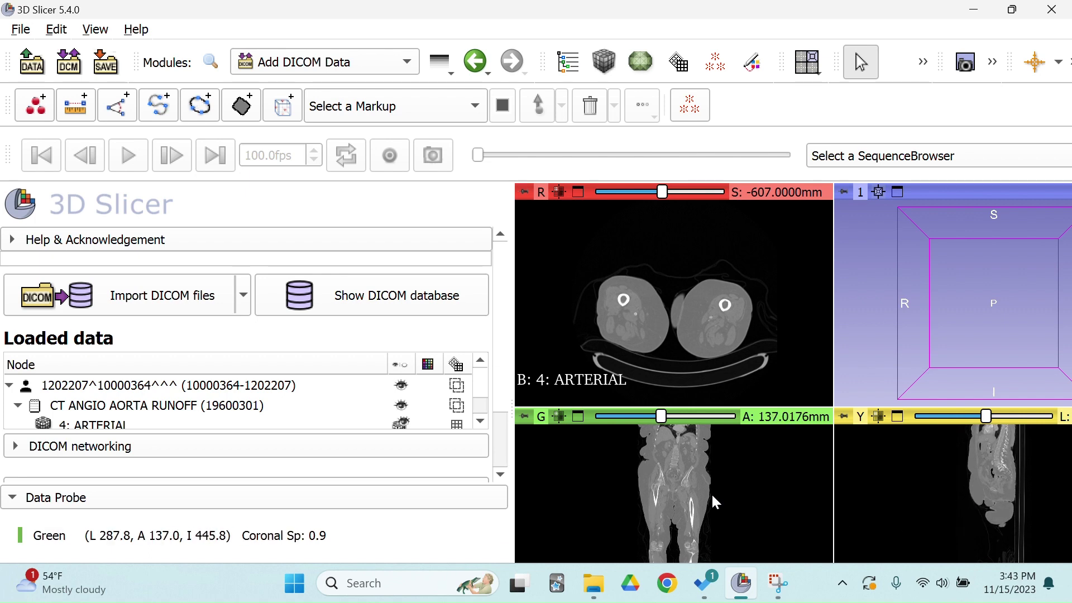
scroll(711, 491, "up", 6)
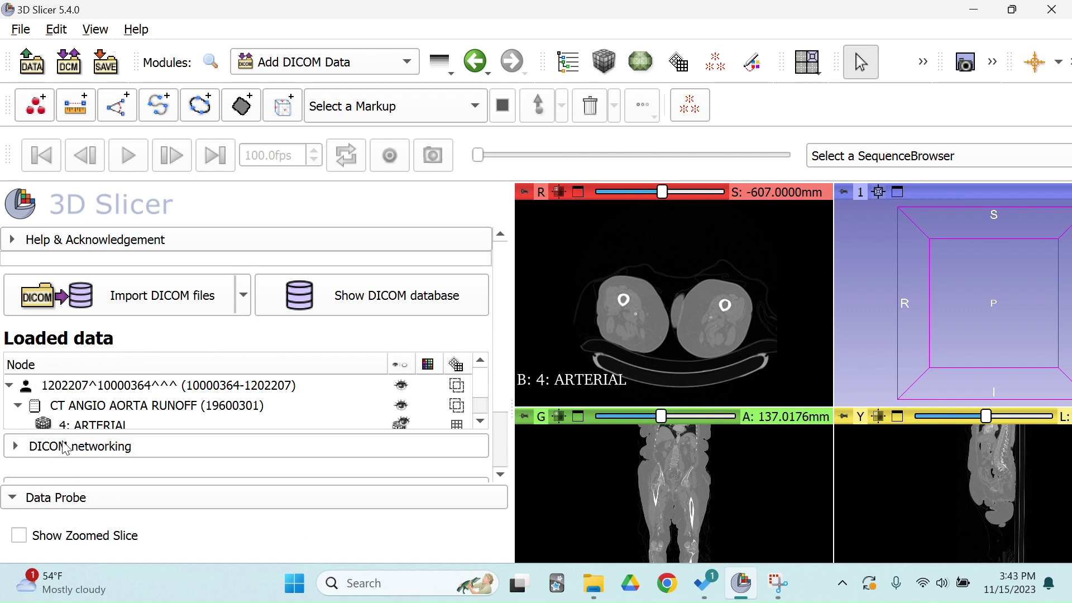
left_click(103, 406)
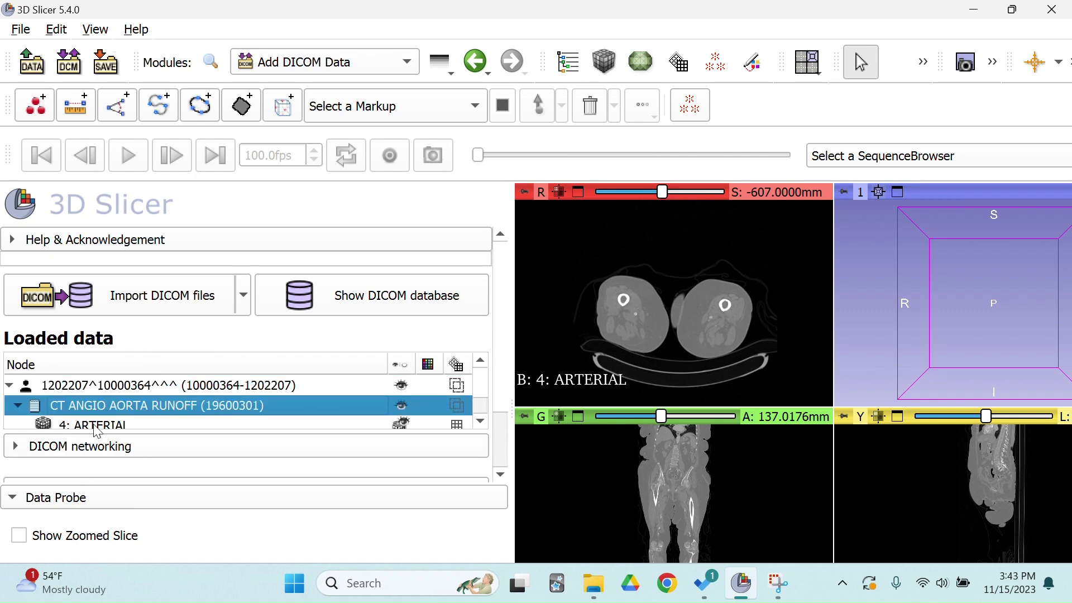
key("Down")
scroll(105, 411, "down", 2)
scroll(113, 359, "down", 1)
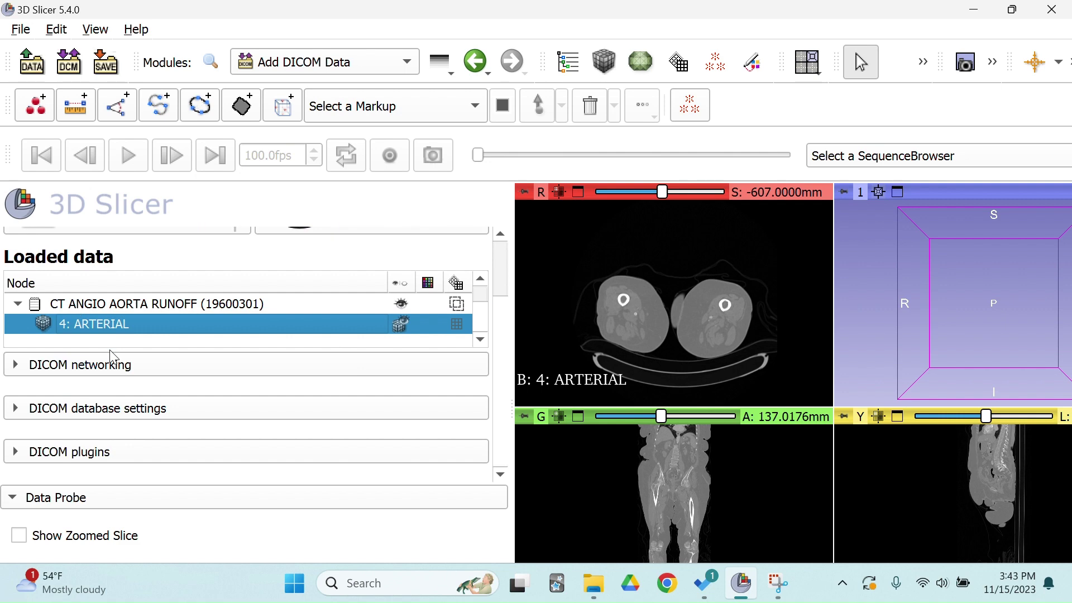
scroll(118, 329, "up", 4)
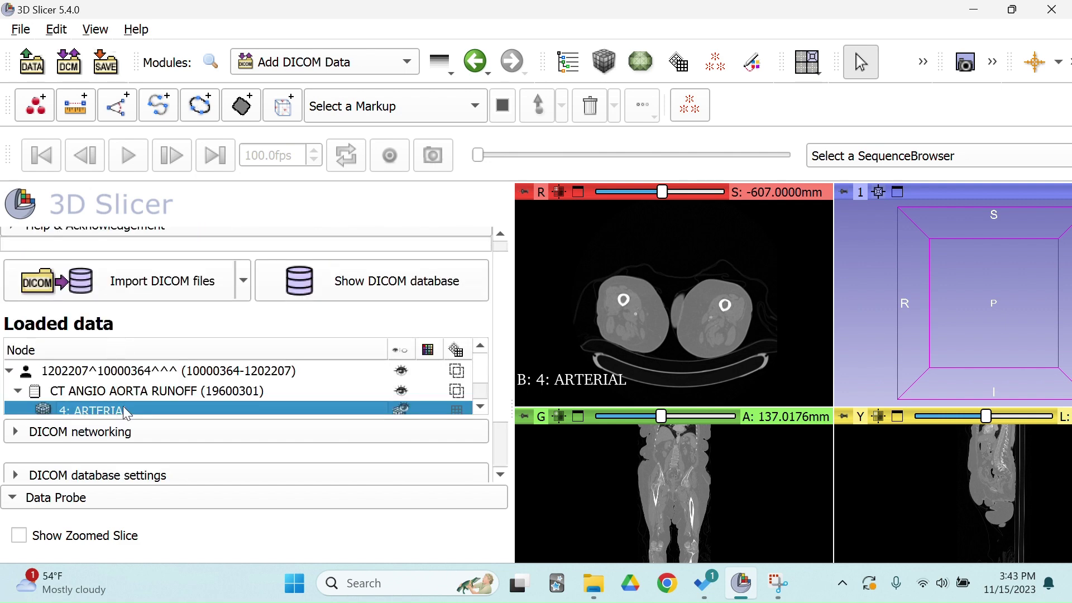
scroll(168, 396, "down", 1)
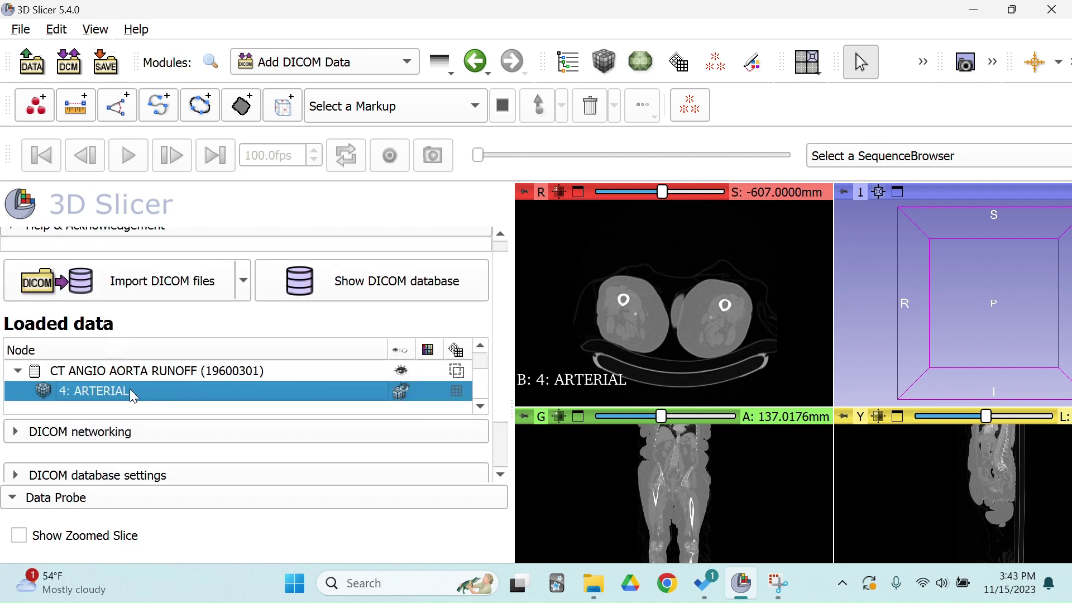
scroll(762, 489, "down", 3)
scroll(751, 491, "up", 10)
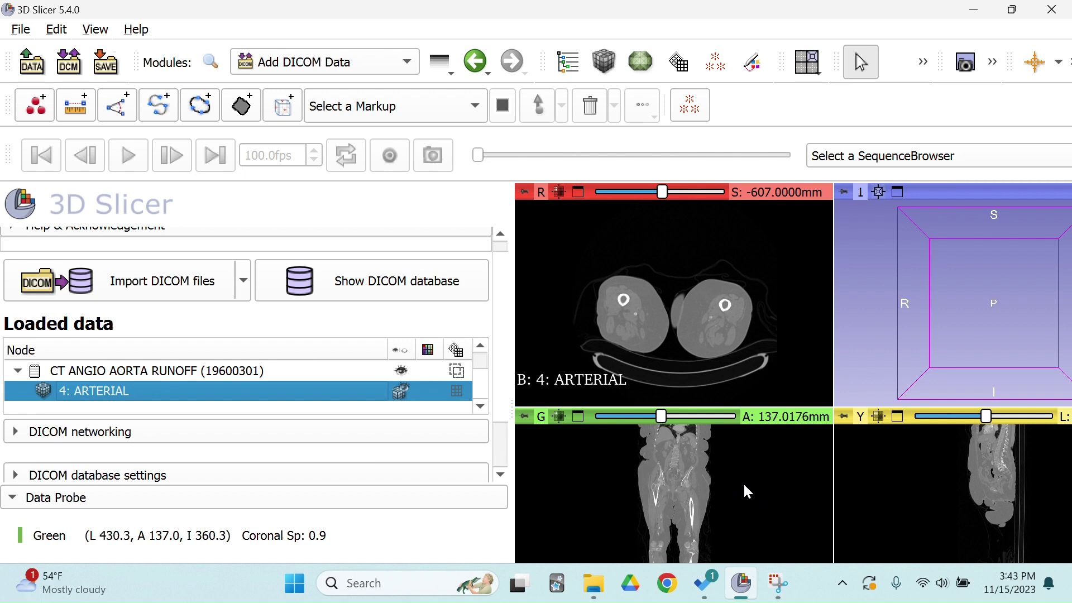
scroll(281, 451, "up", 1)
scroll(246, 405, "up", 1)
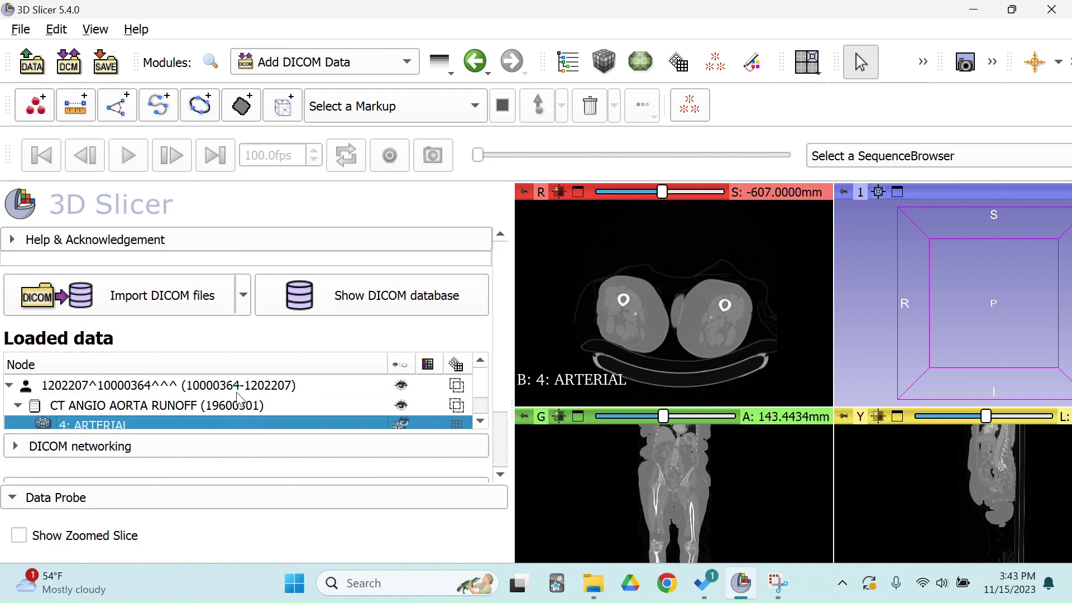
scroll(237, 373, "down", 3)
scroll(248, 418, "up", 3)
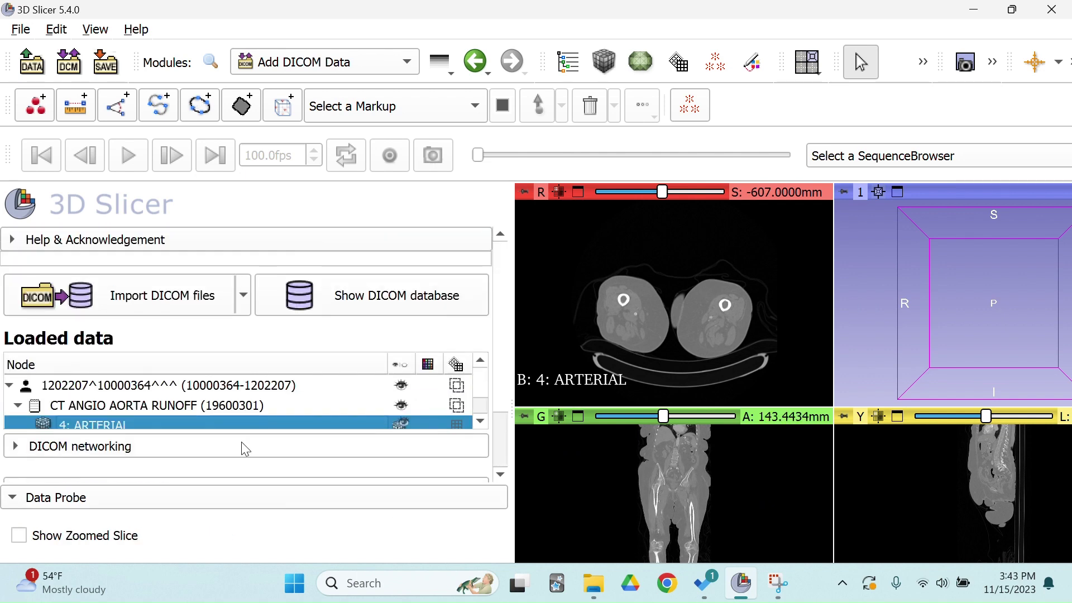